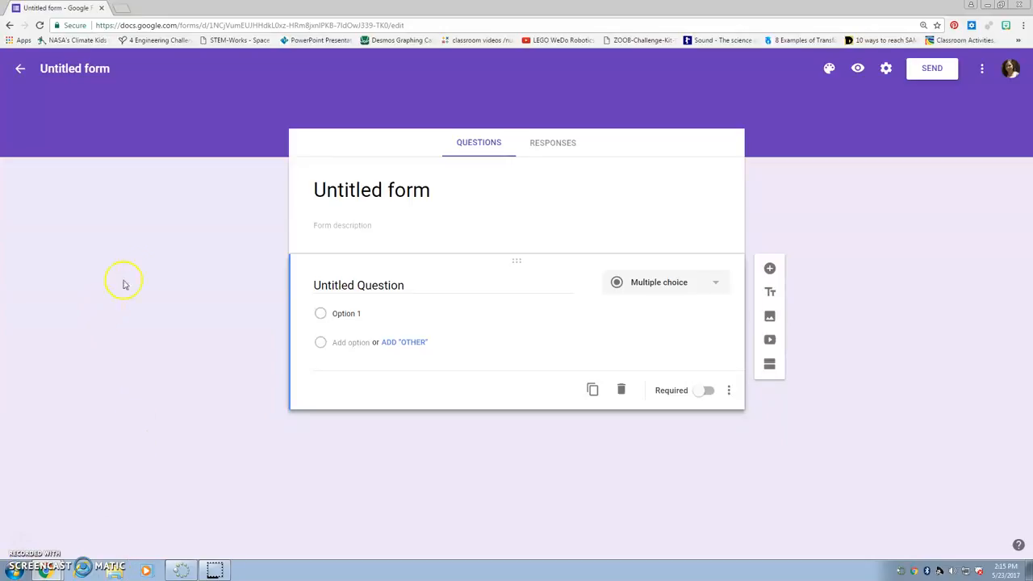
- Title the form "State Capitals Quiz" and give the form file the same name
{"action": "left_click", "coordinate": [353, 204]}
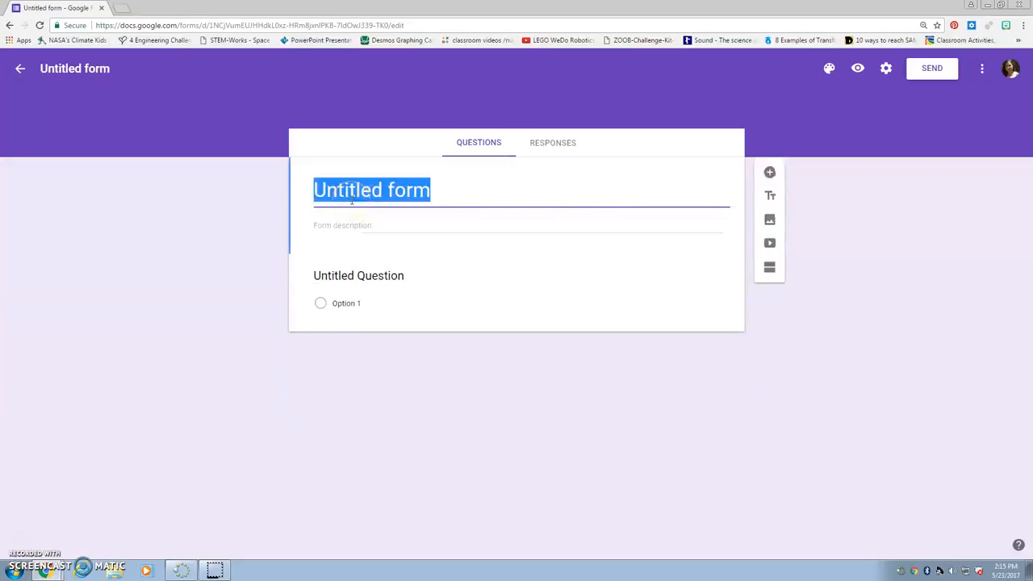
{"action": "type", "text": "State Capita"}
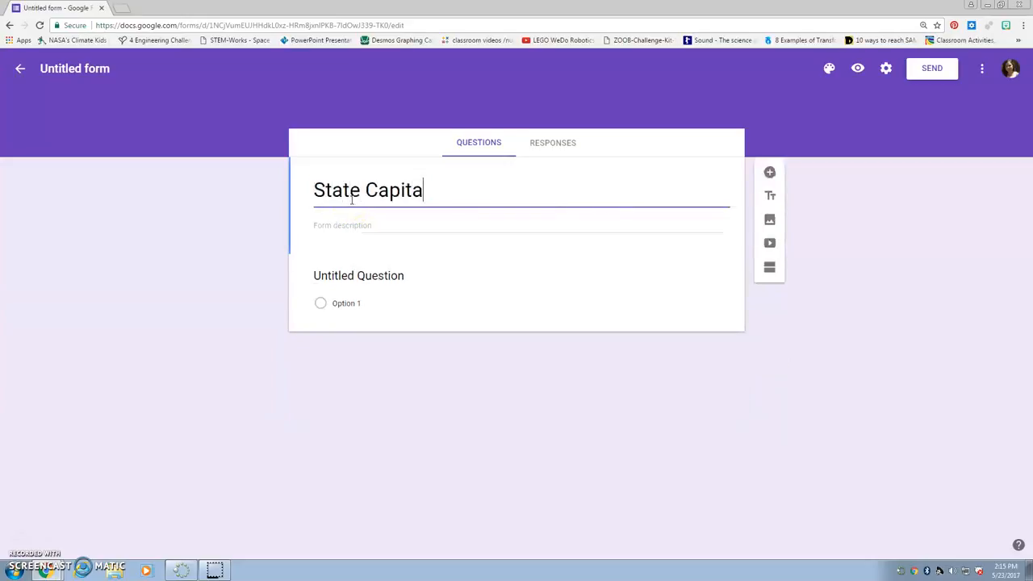
{"action": "type", "text": "ls Quiz"}
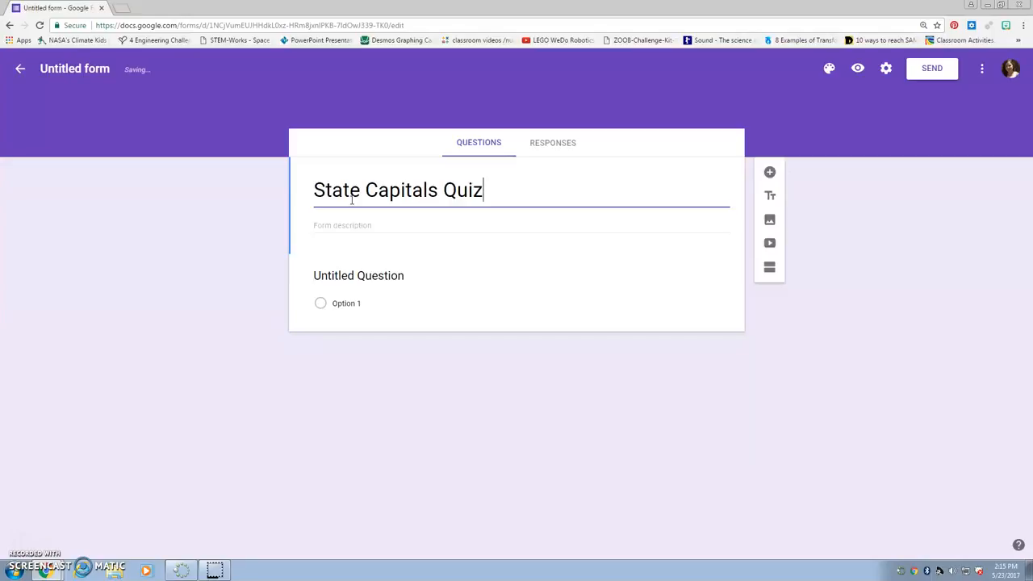
{"action": "left_click", "coordinate": [83, 68]}
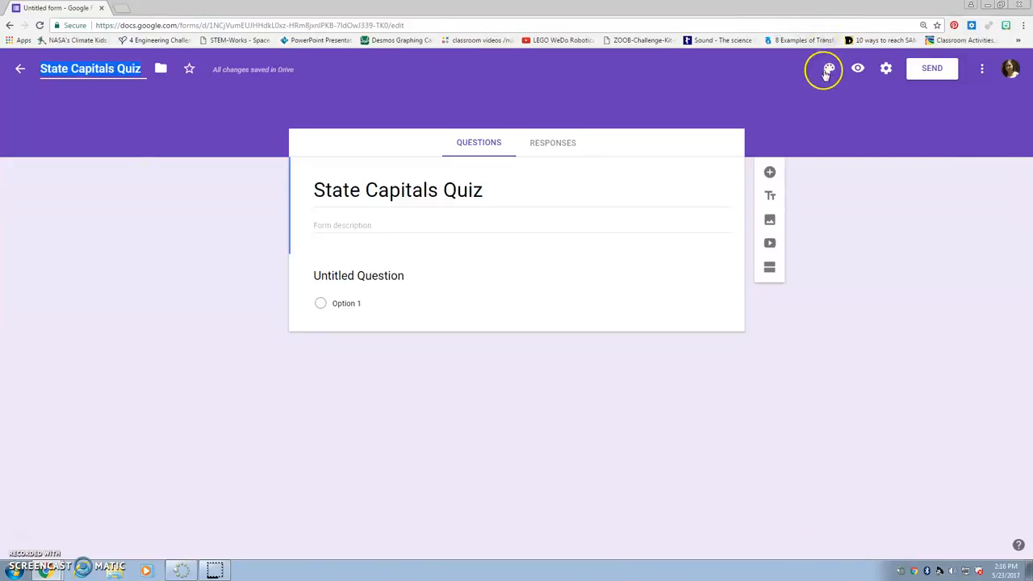
- Apply the multicoloured yarn image from the Work and School themes as the form's header
{"action": "left_click", "coordinate": [828, 71]}
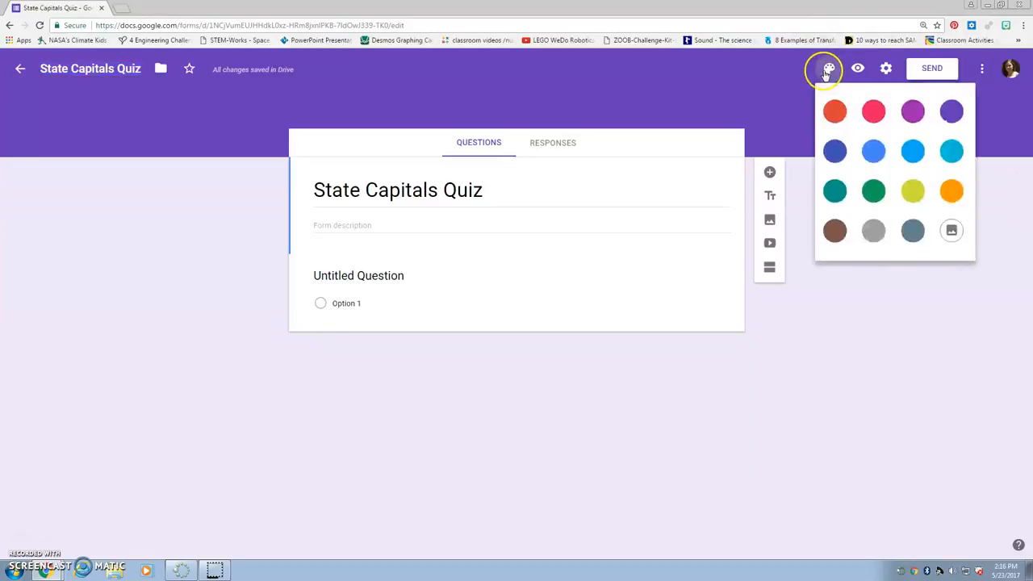
{"action": "left_click", "coordinate": [949, 231]}
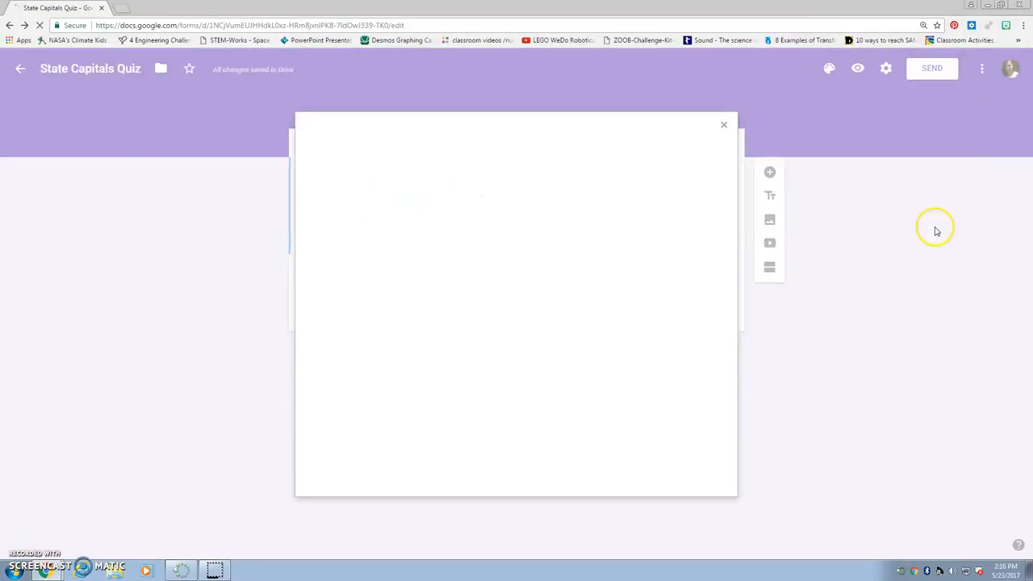
{"action": "scroll", "coordinate": [542, 364], "scroll_direction": "down", "scroll_amount": 1}
{"action": "left_click", "coordinate": [560, 426]}
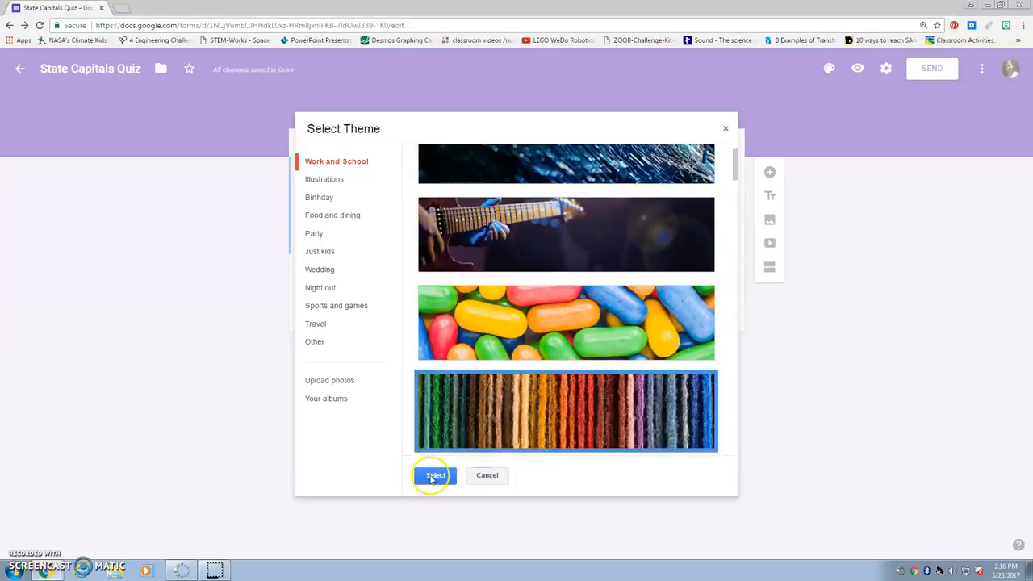
{"action": "left_click", "coordinate": [435, 477]}
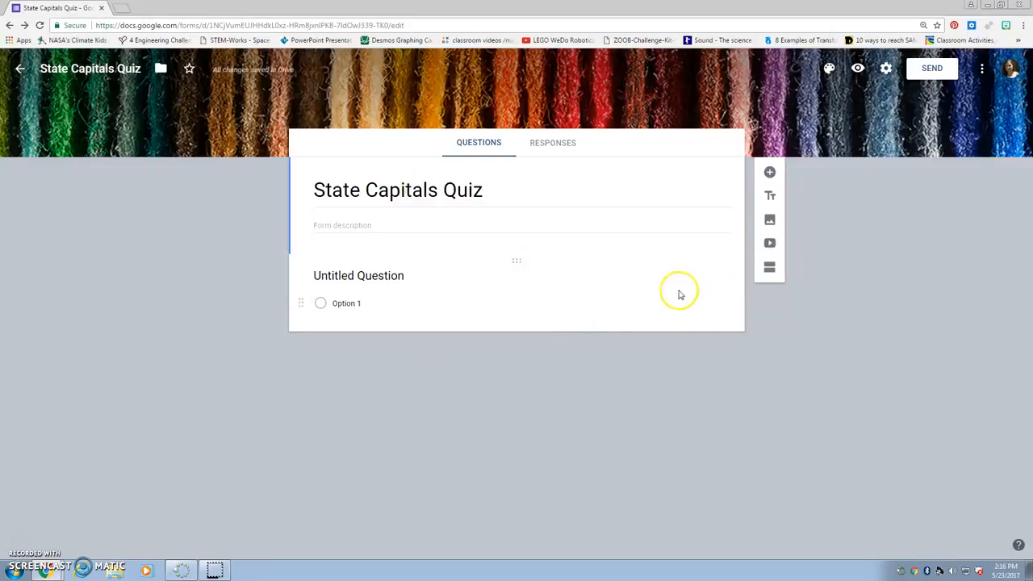
- Examine the question types available for the untitled question, from short answer through time
{"action": "left_click", "coordinate": [678, 294]}
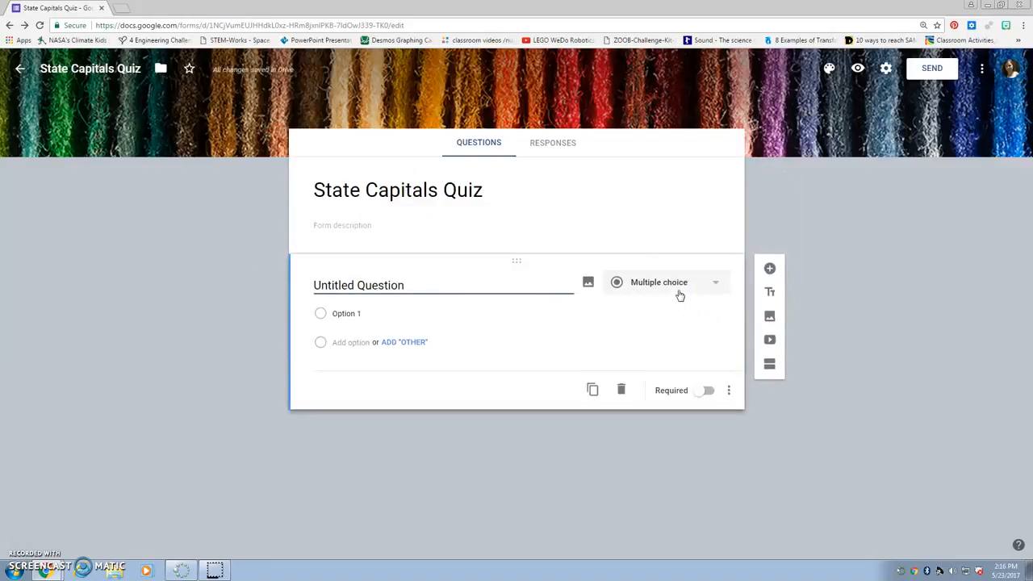
{"action": "left_click", "coordinate": [680, 296]}
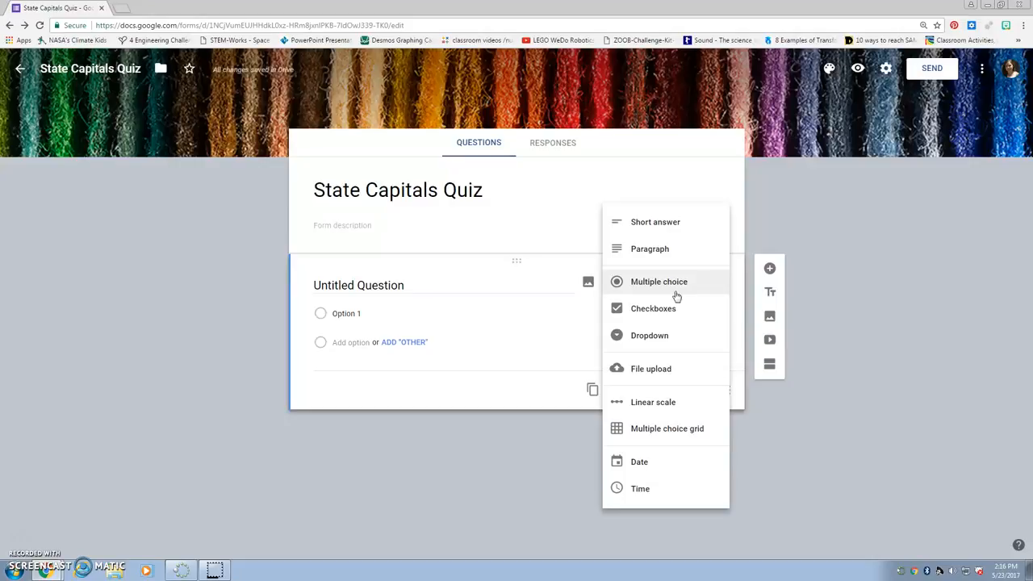
{"action": "left_click", "coordinate": [692, 229]}
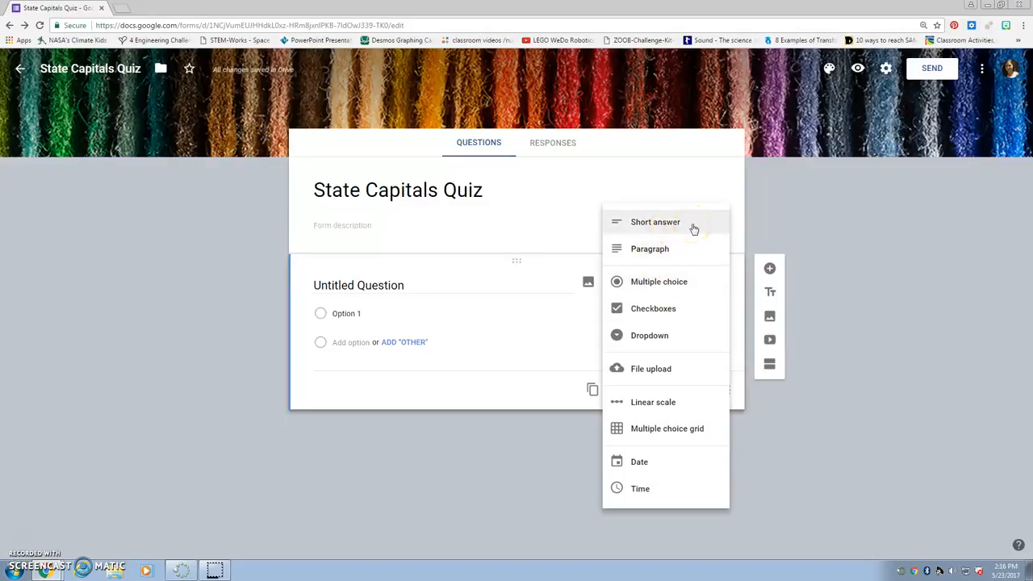
{"action": "left_click", "coordinate": [669, 263]}
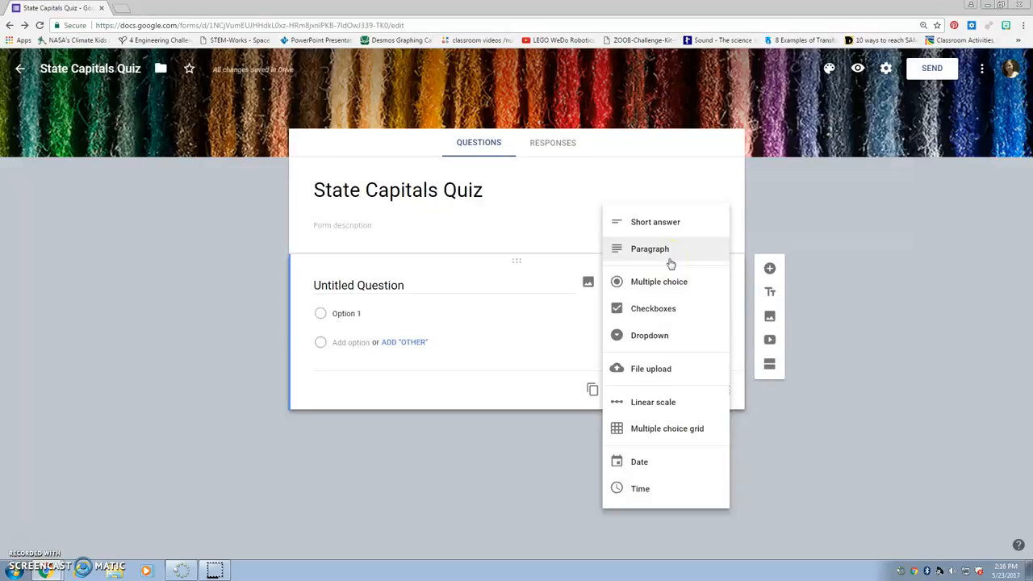
{"action": "left_click", "coordinate": [645, 320]}
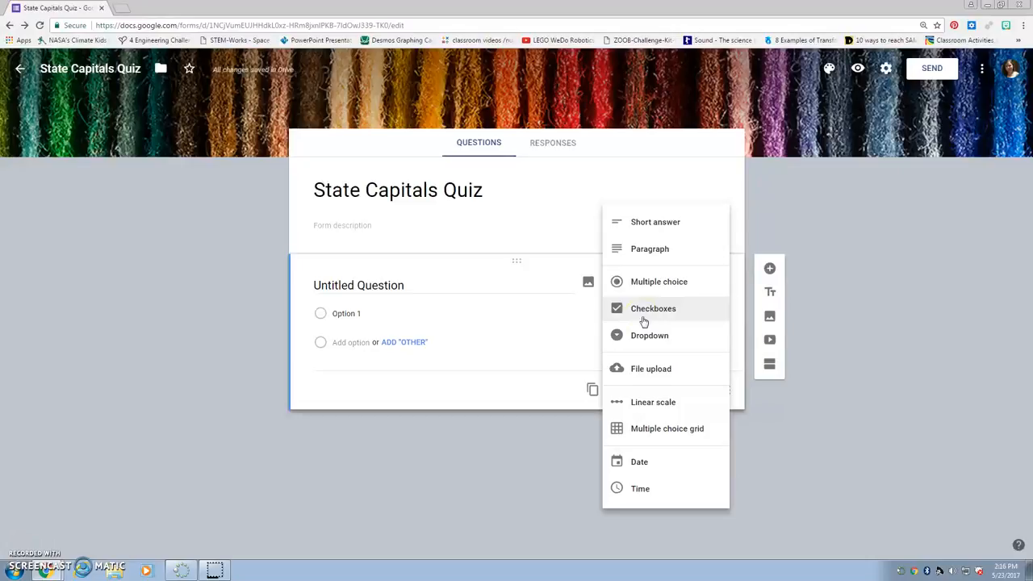
{"action": "left_click", "coordinate": [644, 336]}
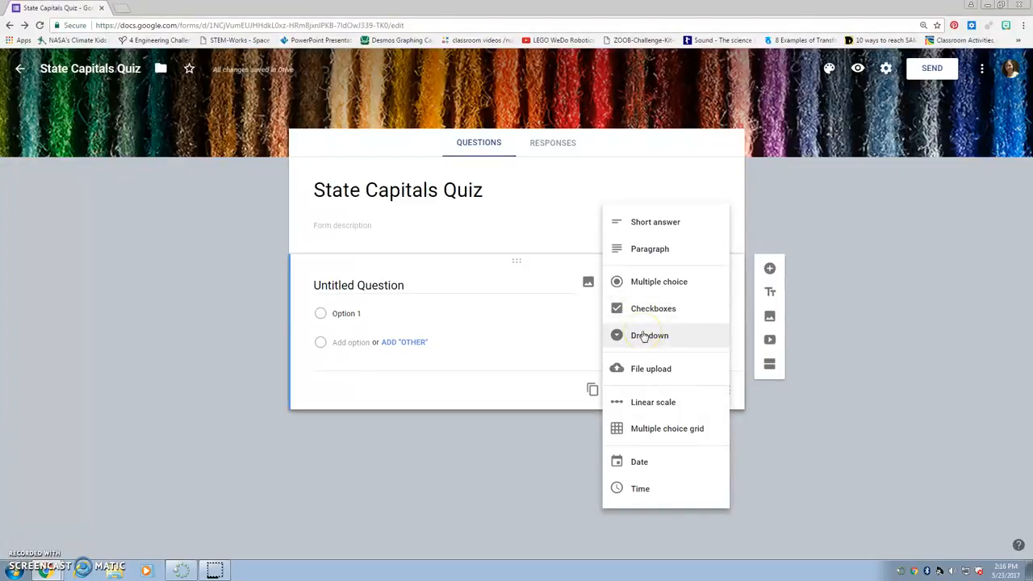
{"action": "left_click", "coordinate": [673, 364]}
{"action": "left_click", "coordinate": [659, 396]}
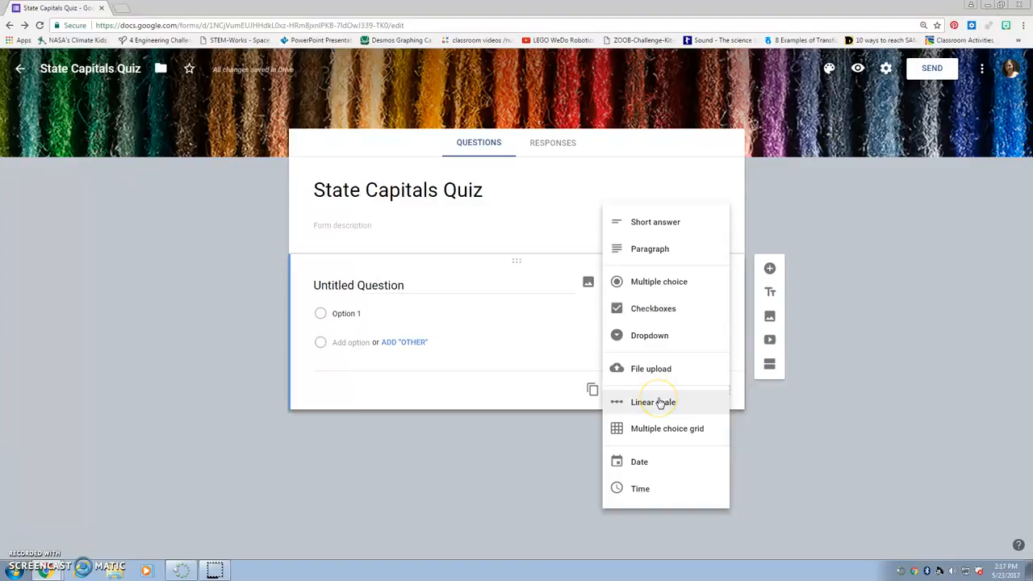
{"action": "left_click", "coordinate": [669, 434]}
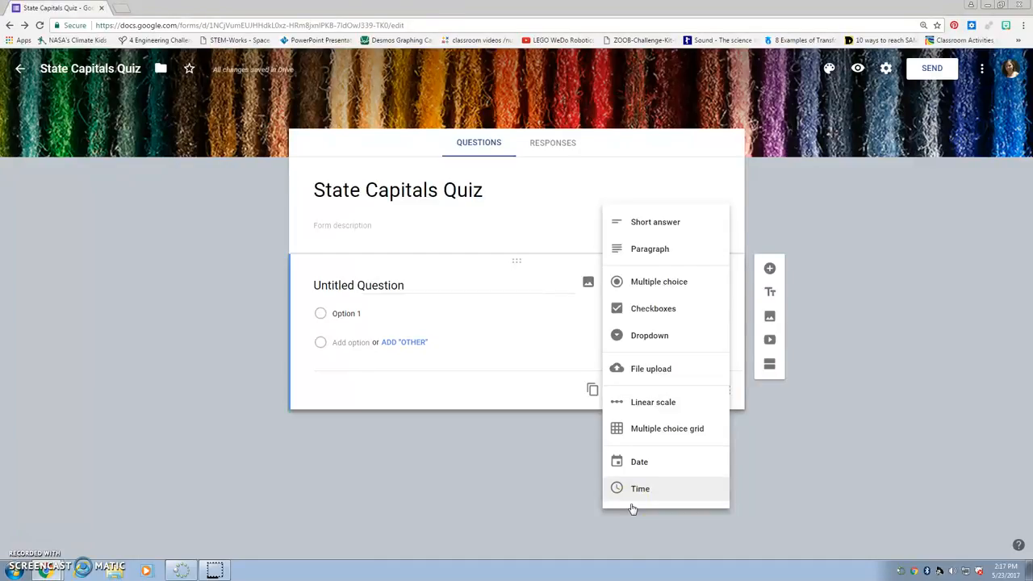
{"action": "left_click", "coordinate": [520, 497]}
- Set the first question's text to "What is the capital of California?"
{"action": "left_click", "coordinate": [374, 284]}
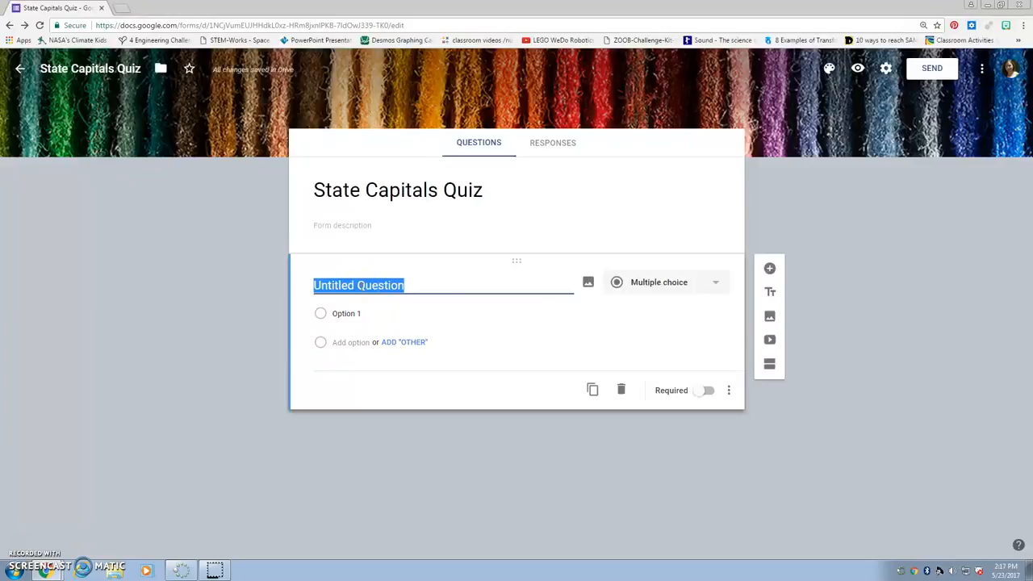
{"action": "type", "text": "What is the"}
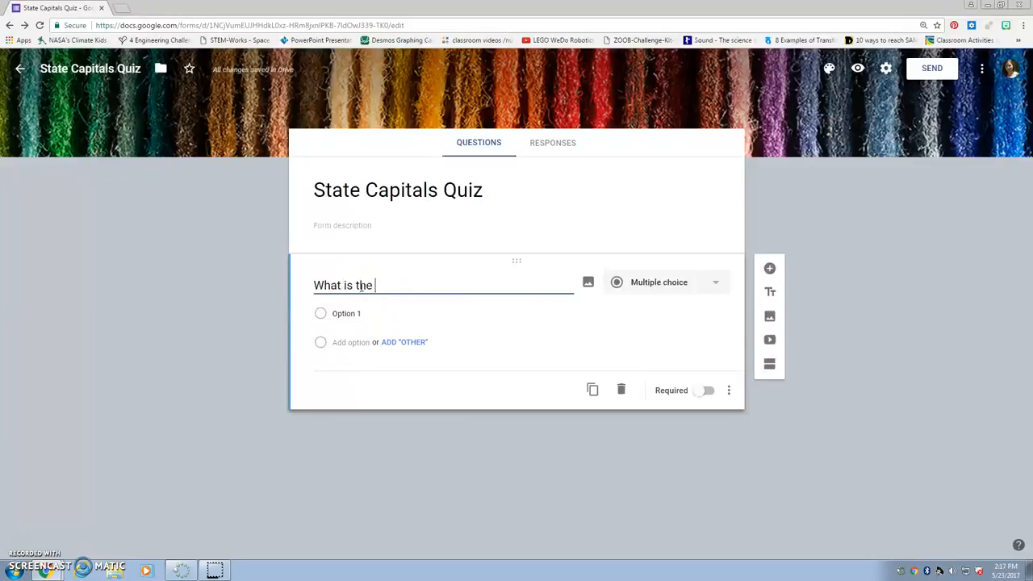
{"action": "type", "text": " capital of "}
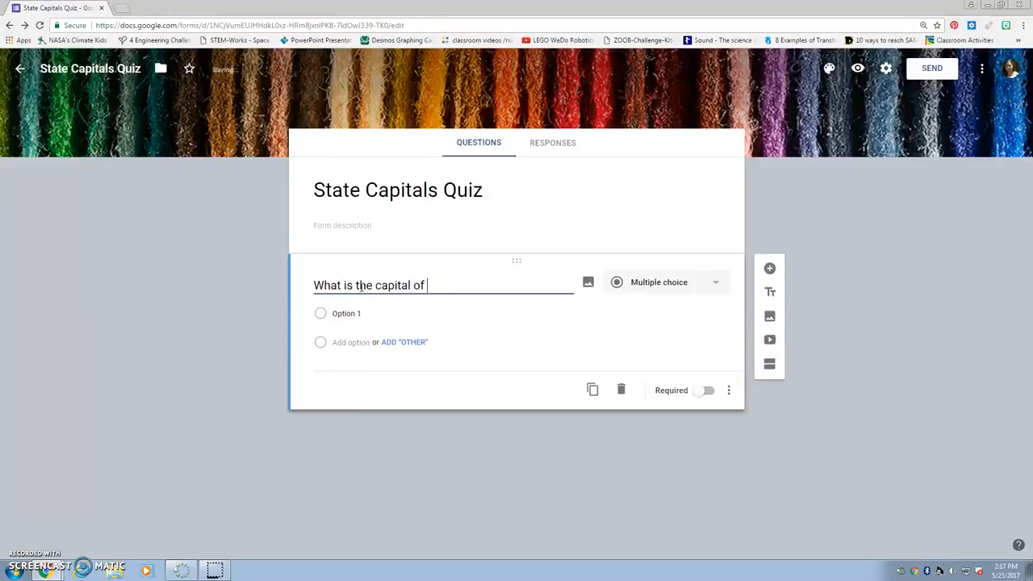
{"action": "type", "text": "California?"}
- Give the California question the answer options Carson City, Salem, Sacramento and Olympia, plus an "Other" option
{"action": "left_click", "coordinate": [348, 317]}
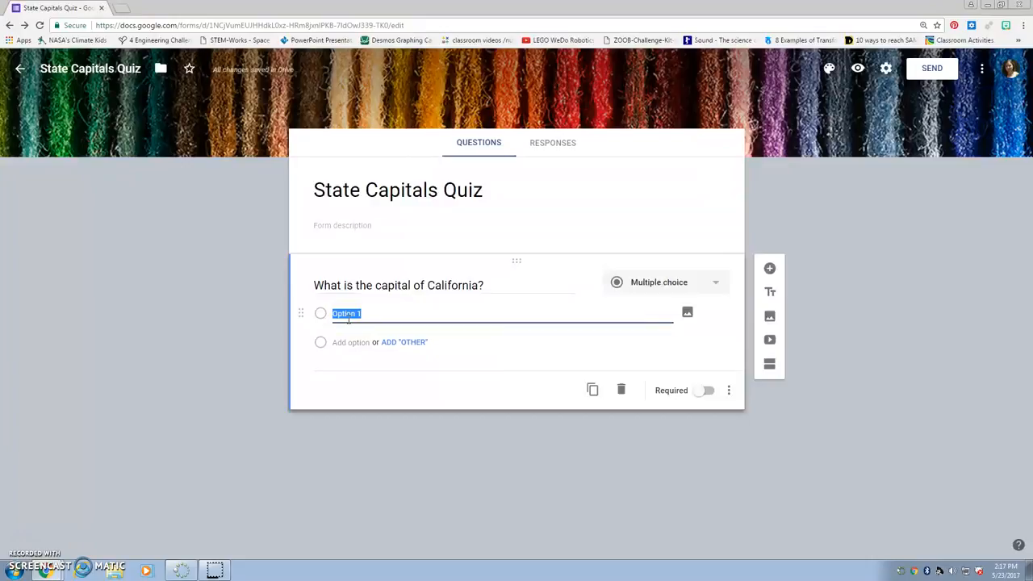
{"action": "type", "text": "Carson City"}
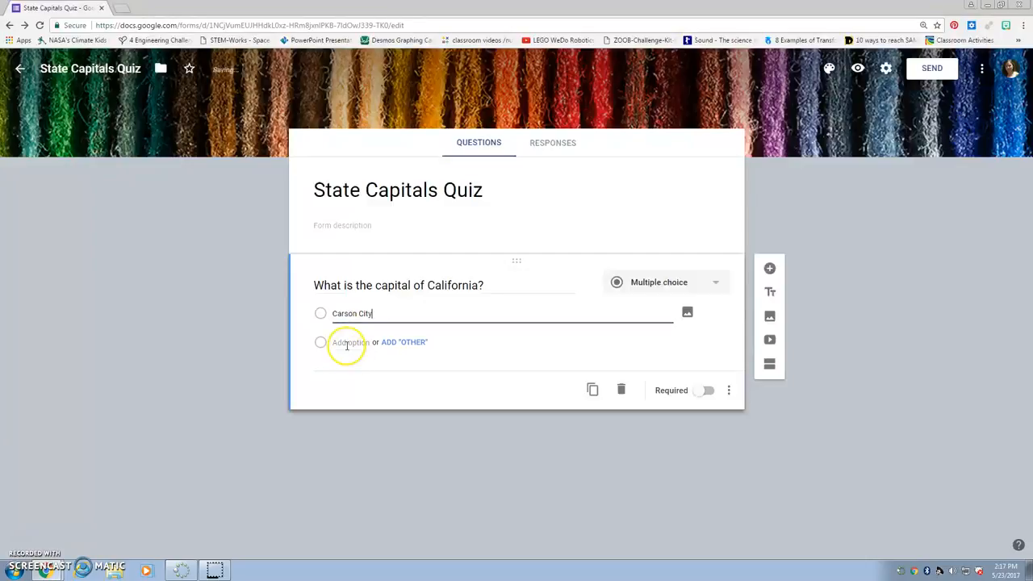
{"action": "left_click", "coordinate": [349, 342]}
{"action": "type", "text": "Salem"}
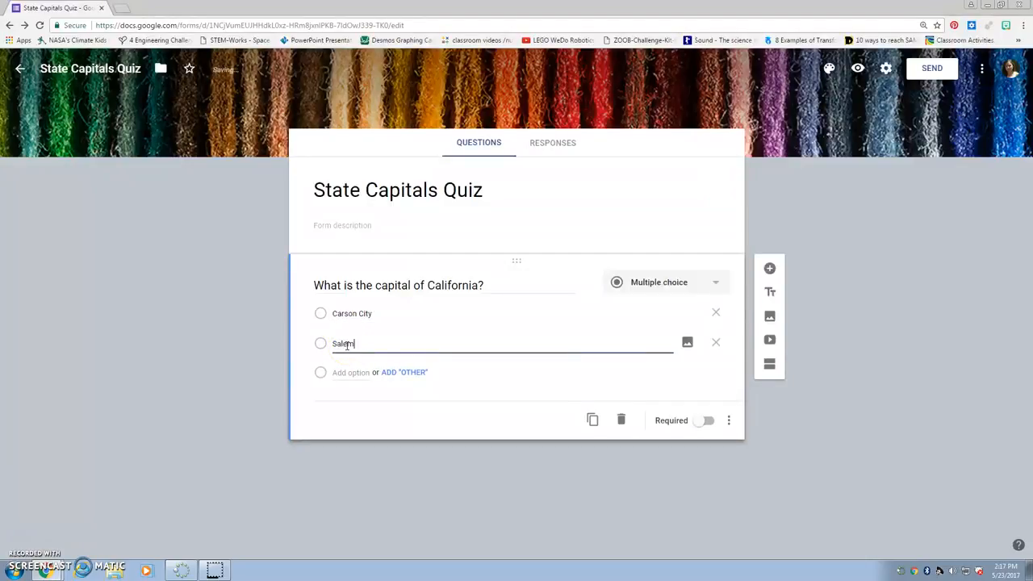
{"action": "left_click", "coordinate": [347, 372]}
{"action": "type", "text": "Sacramento"}
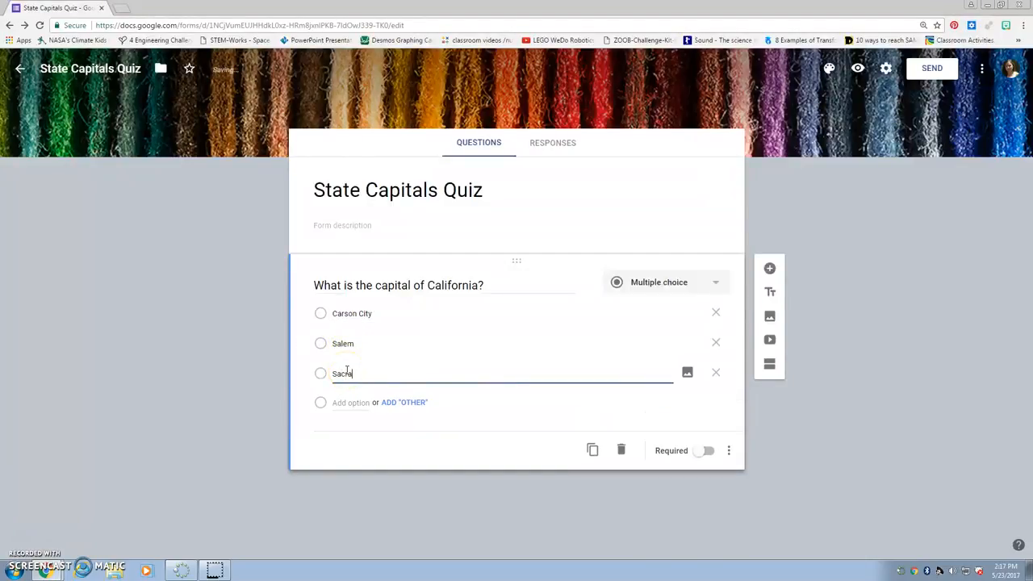
{"action": "left_click", "coordinate": [360, 404]}
{"action": "type", "text": "Olympia"}
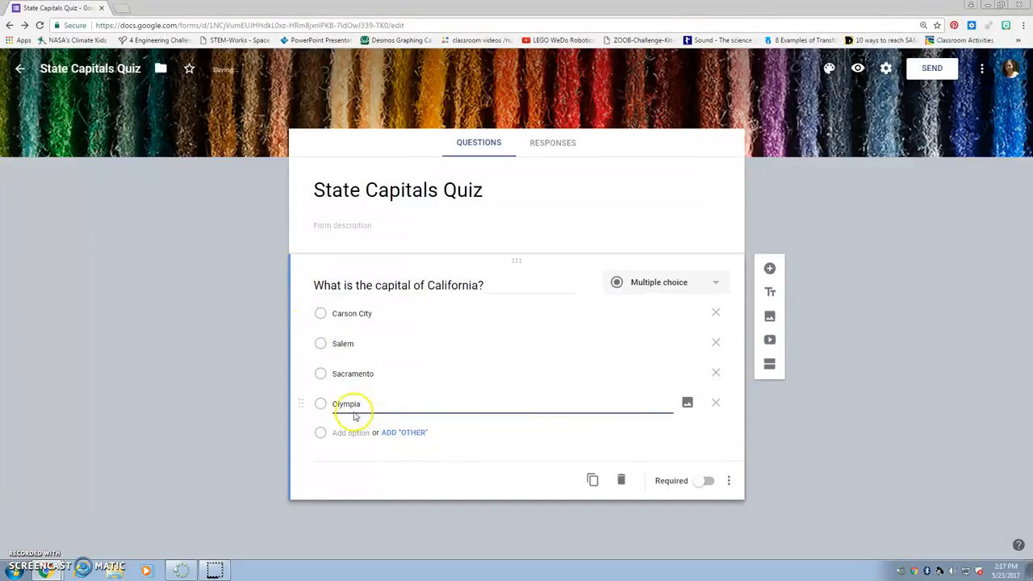
{"action": "left_click", "coordinate": [396, 437]}
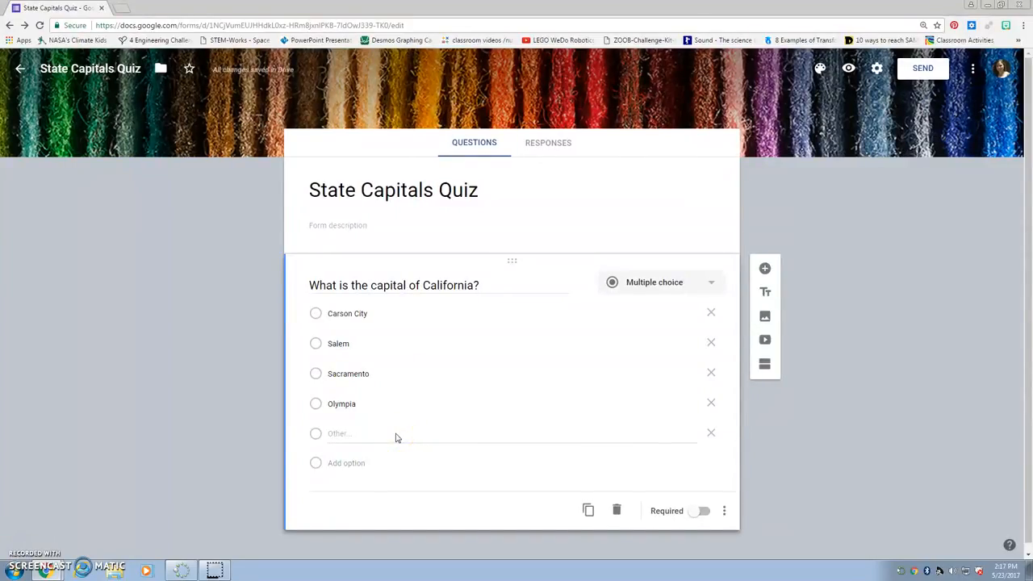
{"action": "left_click", "coordinate": [403, 345]}
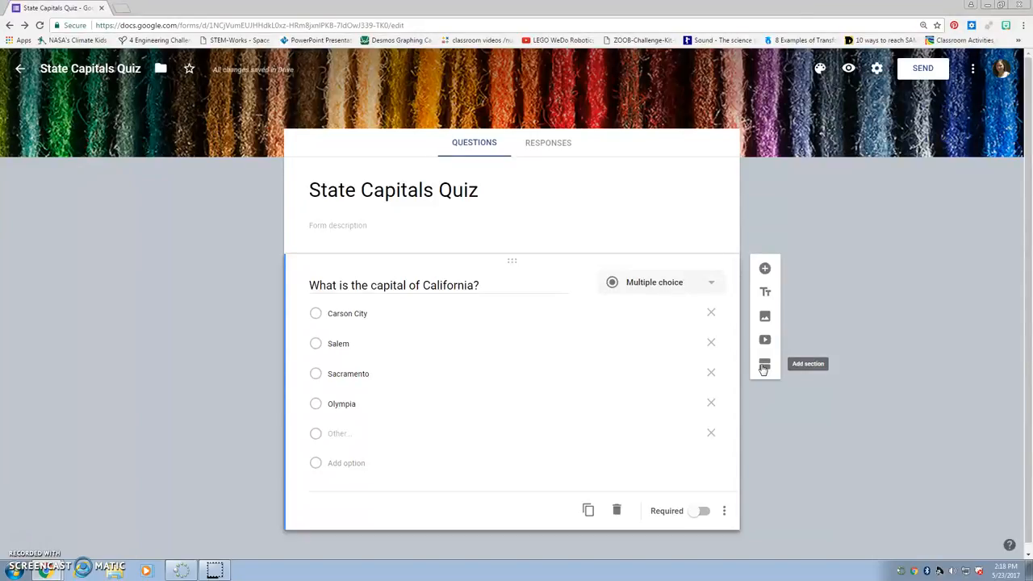
{"action": "left_click", "coordinate": [724, 510]}
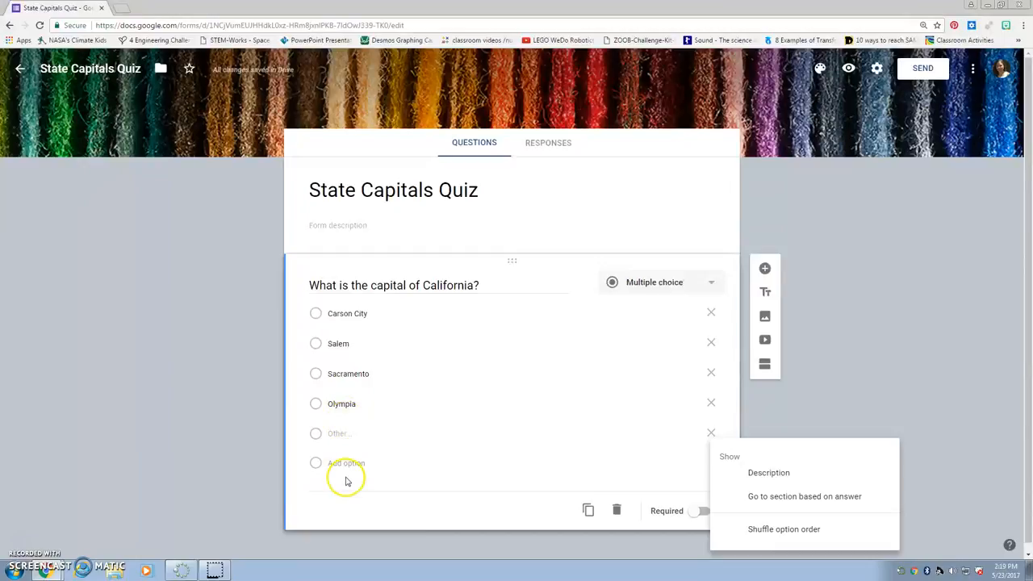
{"action": "left_click", "coordinate": [823, 423]}
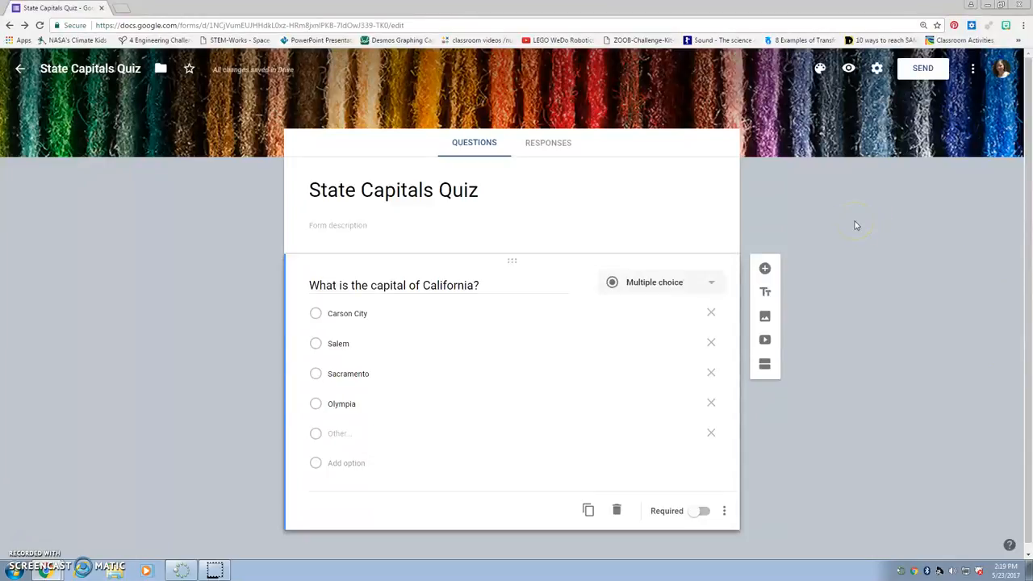
- Add a second multiple-choice question reading "What is the capital of Oregon"
{"action": "left_click", "coordinate": [765, 269]}
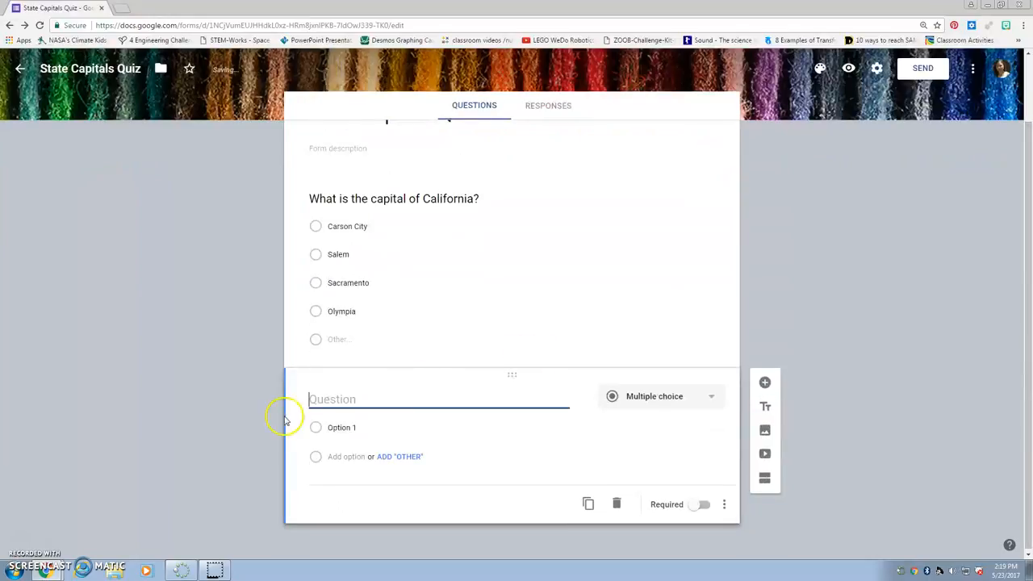
{"action": "type", "text": "What"}
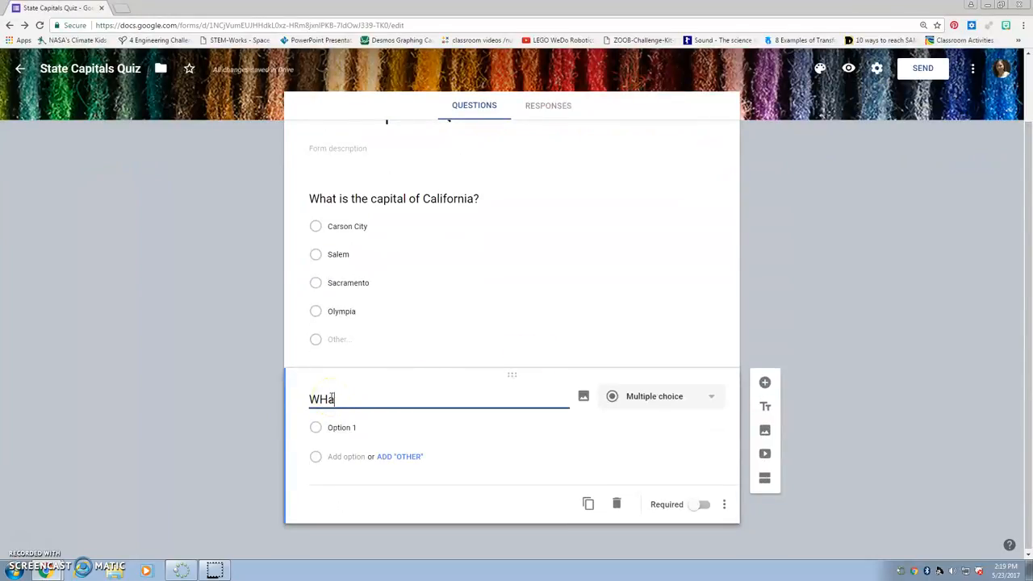
{"action": "type", "text": " is the capital of Oregon"}
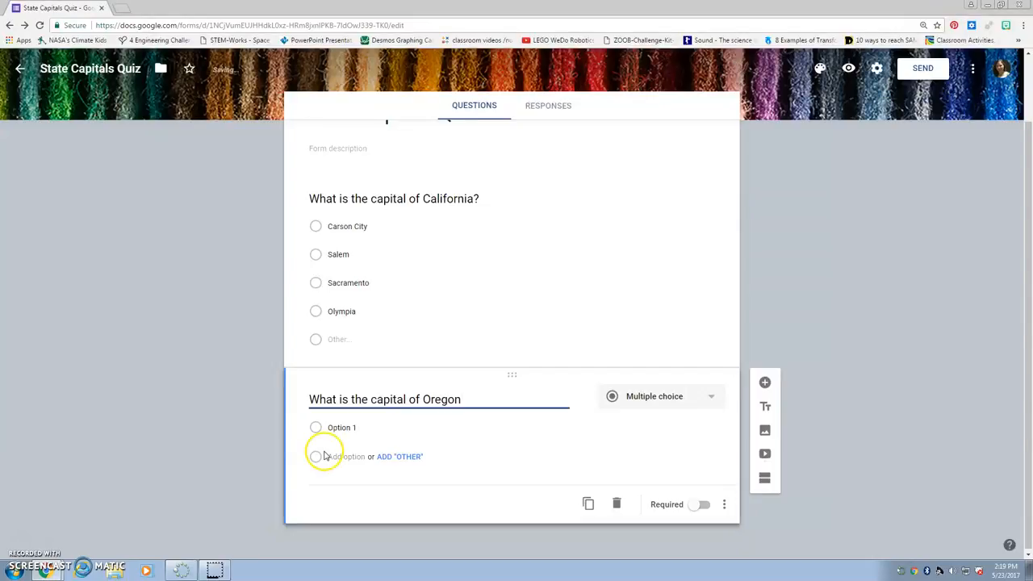
- Give the Oregon question the answer options Albany, Sacramento, Salem and Portland, plus an "Other" option
{"action": "left_click", "coordinate": [326, 429]}
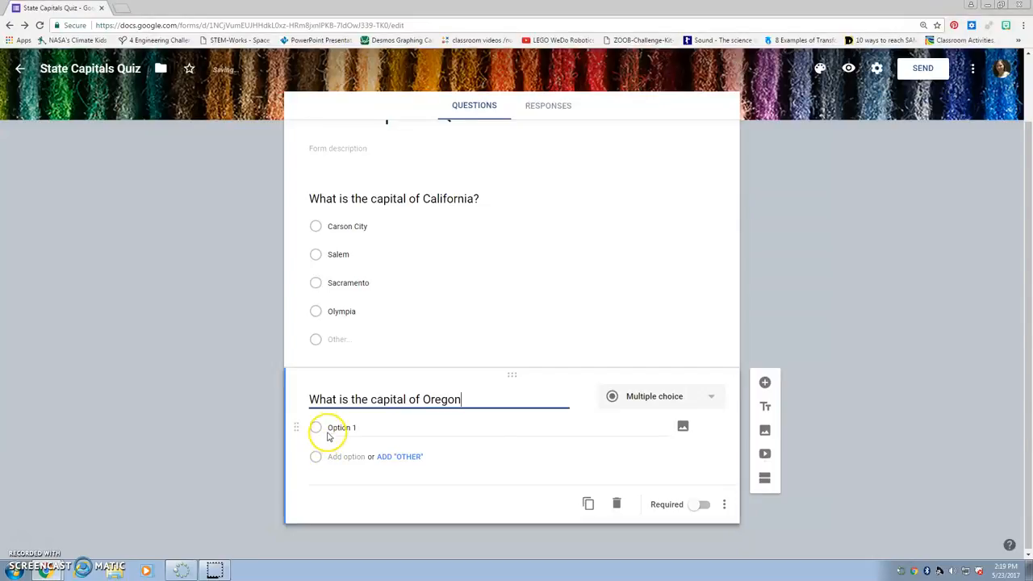
{"action": "type", "text": "Sa"}
{"action": "type", "text": "bany"}
{"action": "left_click", "coordinate": [347, 458]}
{"action": "type", "text": "Sacramento"}
{"action": "left_click", "coordinate": [345, 487]}
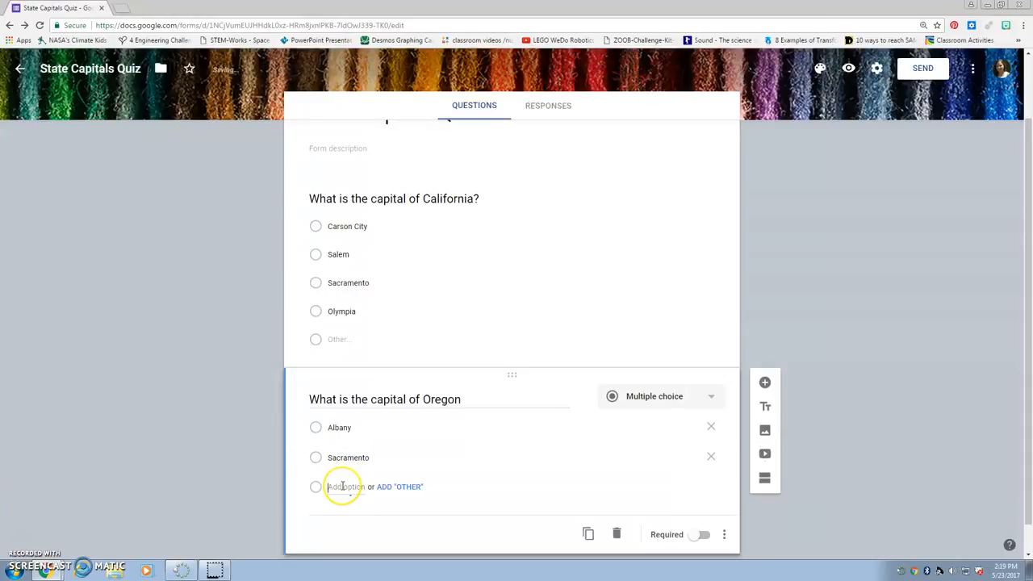
{"action": "type", "text": "Salem"}
{"action": "left_click", "coordinate": [343, 517]}
{"action": "type", "text": "Portland"}
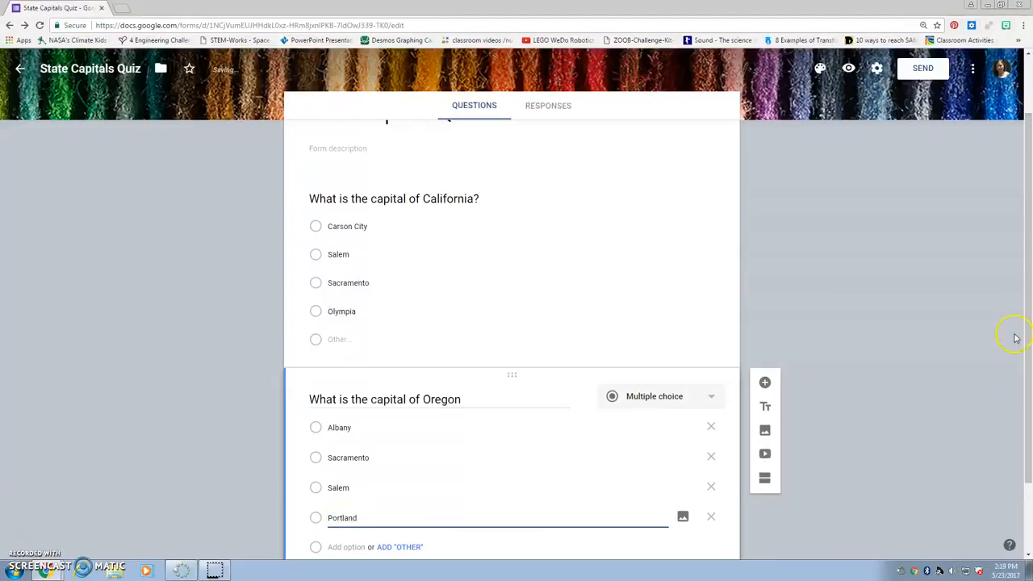
{"action": "left_click_drag", "start_coordinate": [1027, 227], "coordinate": [1028, 302]}
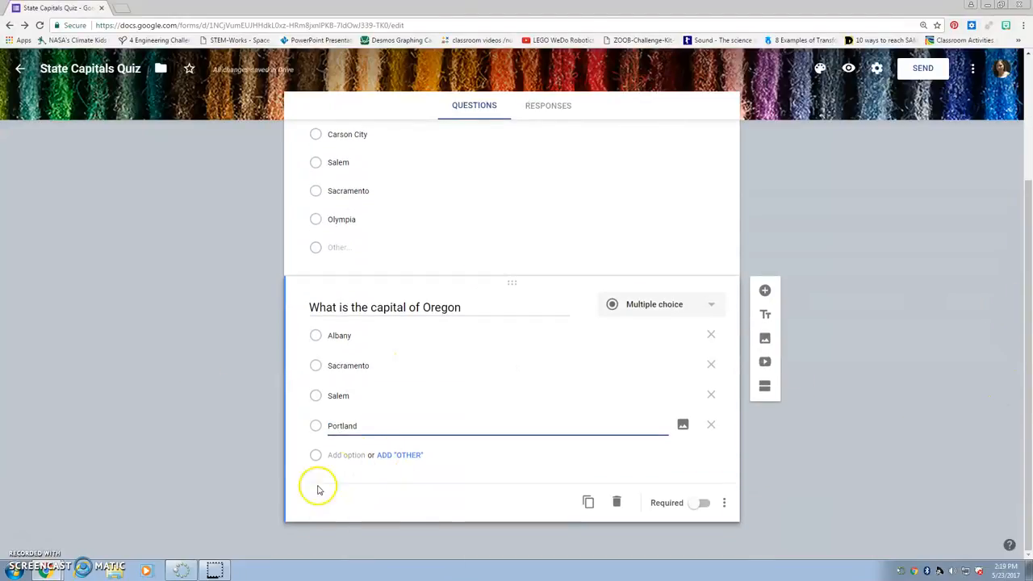
{"action": "left_click", "coordinate": [935, 445]}
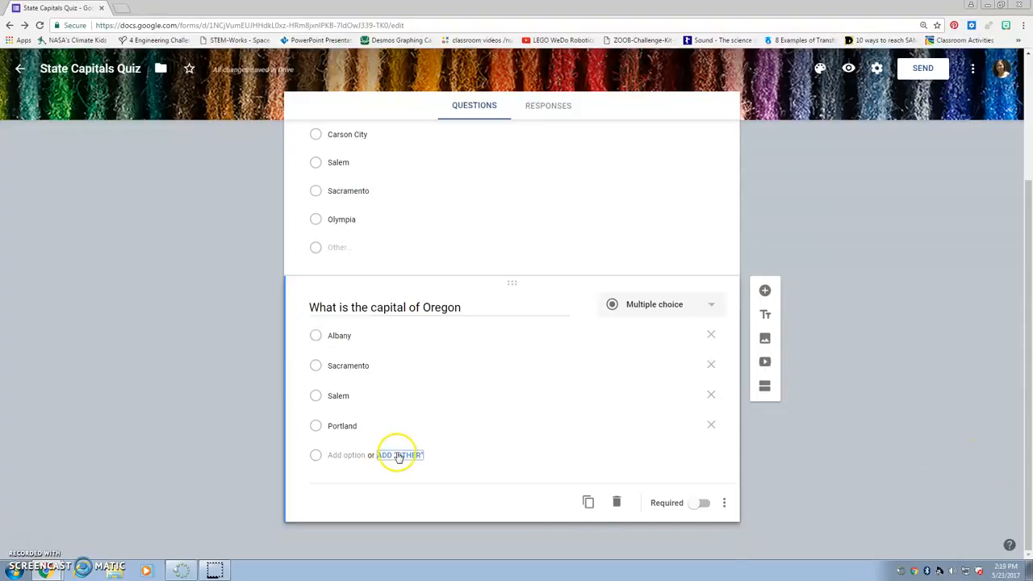
{"action": "left_click", "coordinate": [398, 454]}
- Preview the quiz as respondents see it and look through both questions down to the submit area
{"action": "left_click_drag", "start_coordinate": [1026, 357], "coordinate": [1028, 333]}
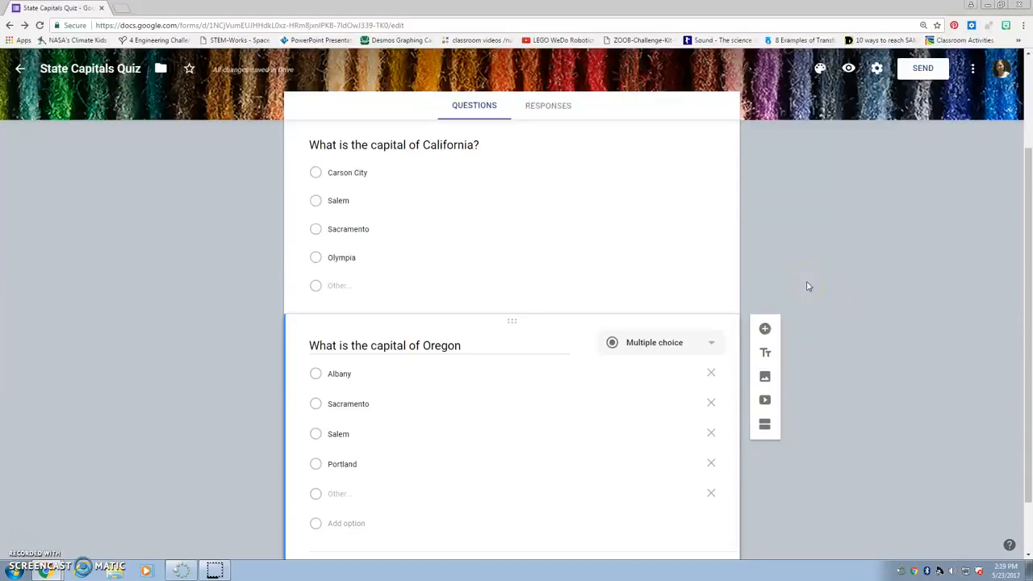
{"action": "left_click", "coordinate": [848, 71]}
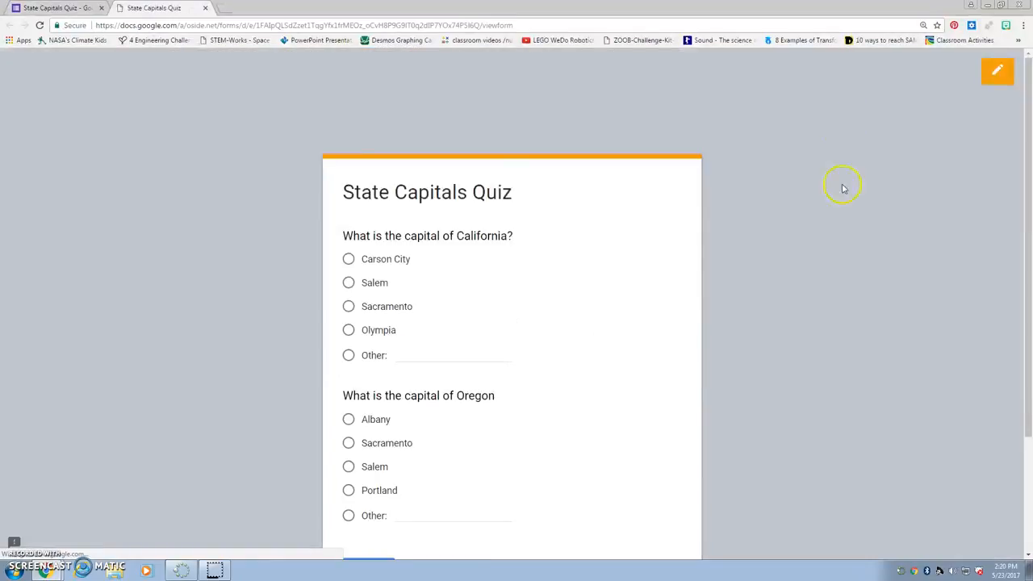
{"action": "left_click_drag", "start_coordinate": [1028, 231], "coordinate": [1028, 265]}
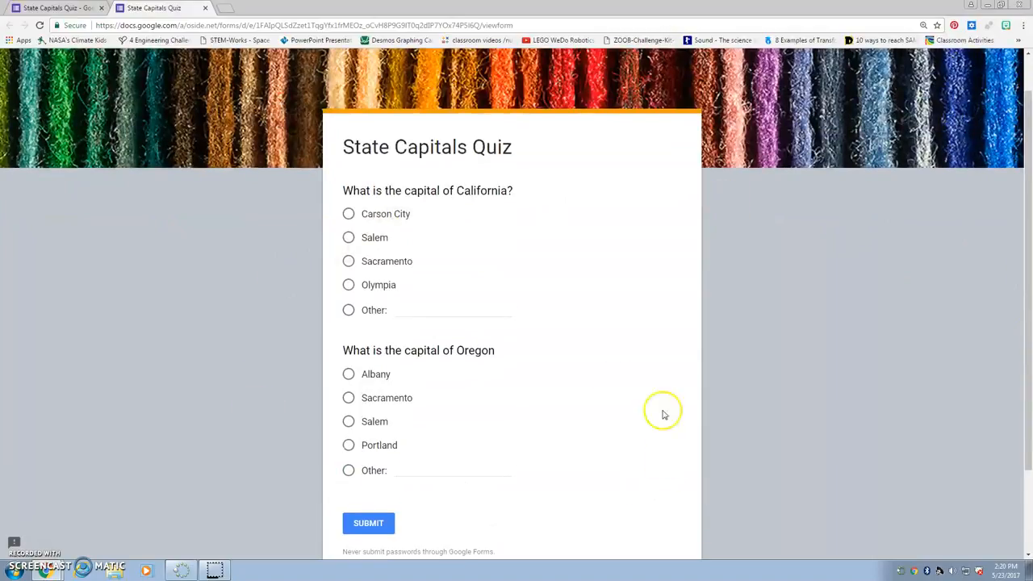